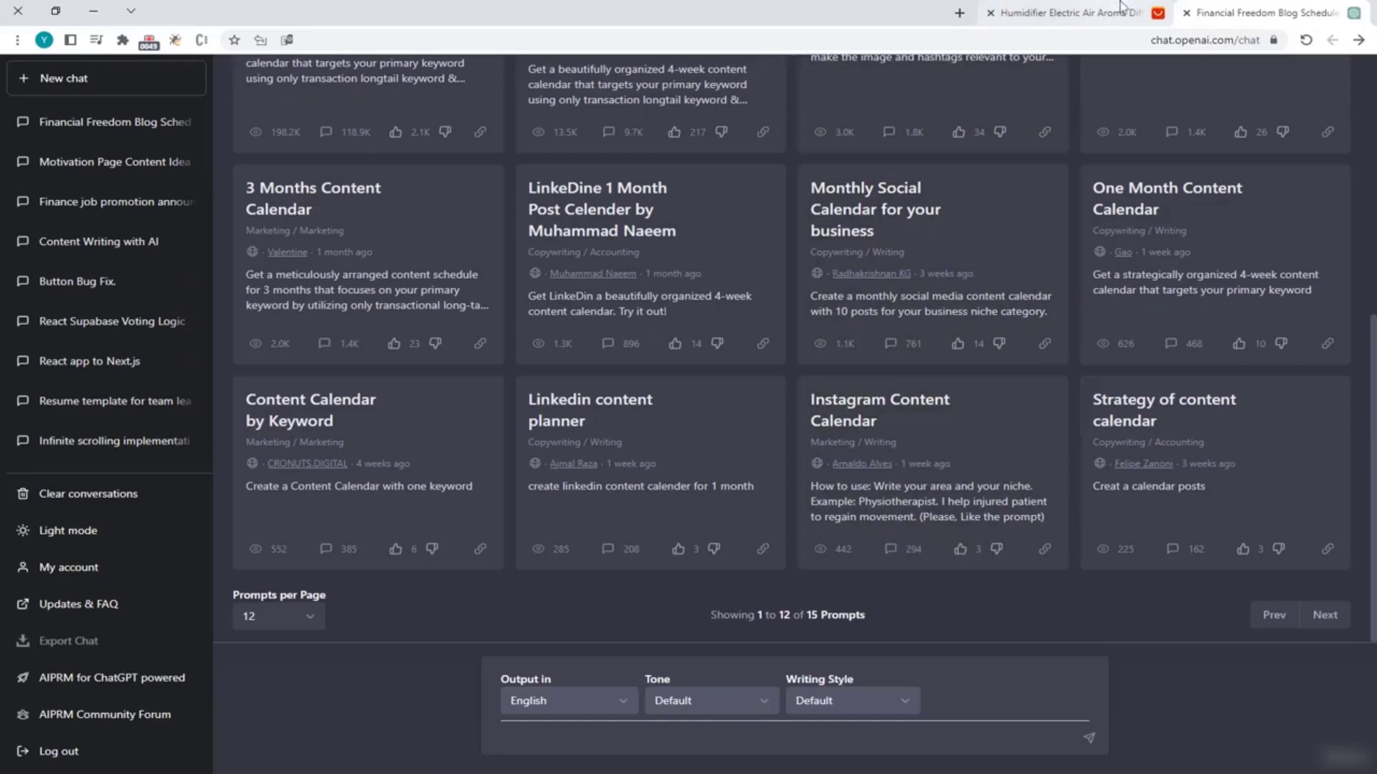
Step: Bring up the AliExpress humidifier aroma diffuser listing with its long title
{"action": "left_click", "coordinate": [1065, 12]}
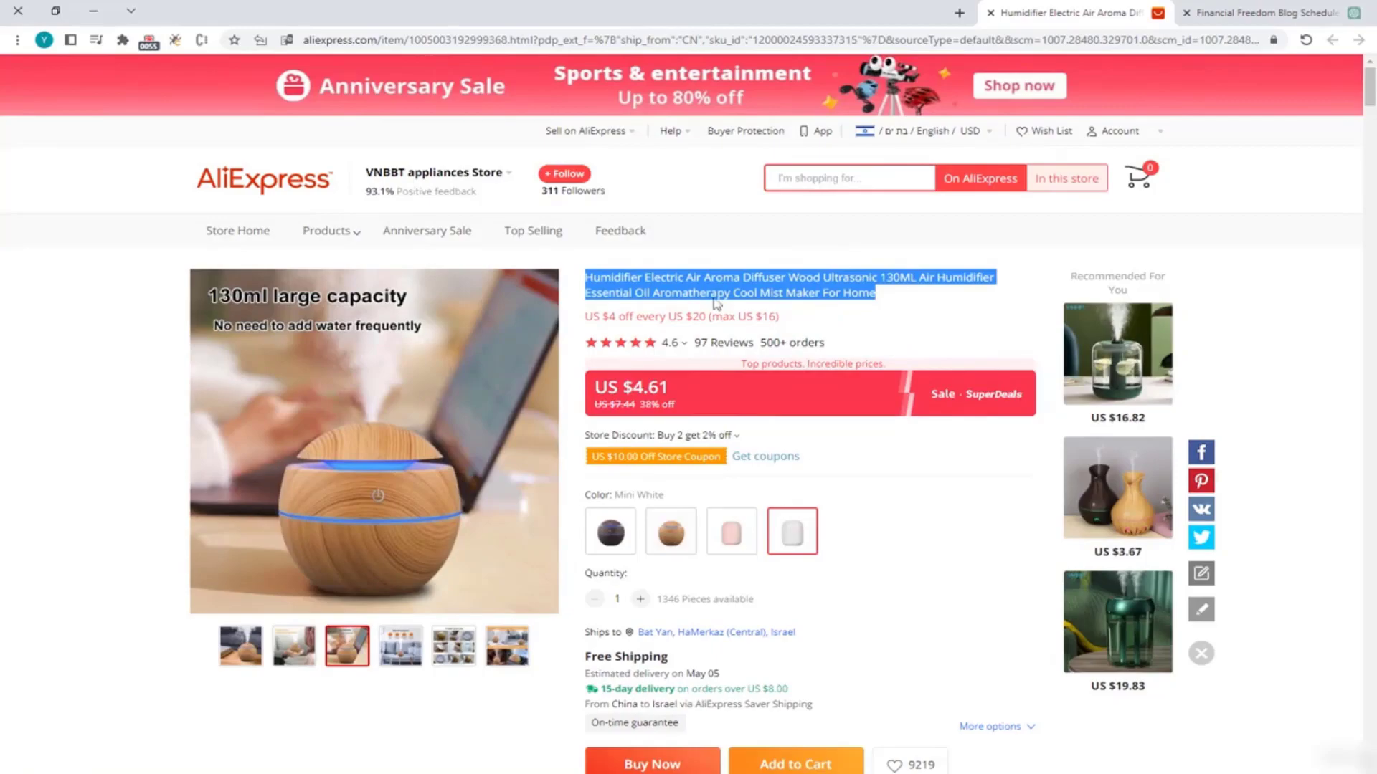
Step: Ask ChatGPT for an eye-catching title, pasting the quoted AliExpress diffuser title into the prompt
{"action": "left_click", "coordinate": [1259, 11]}
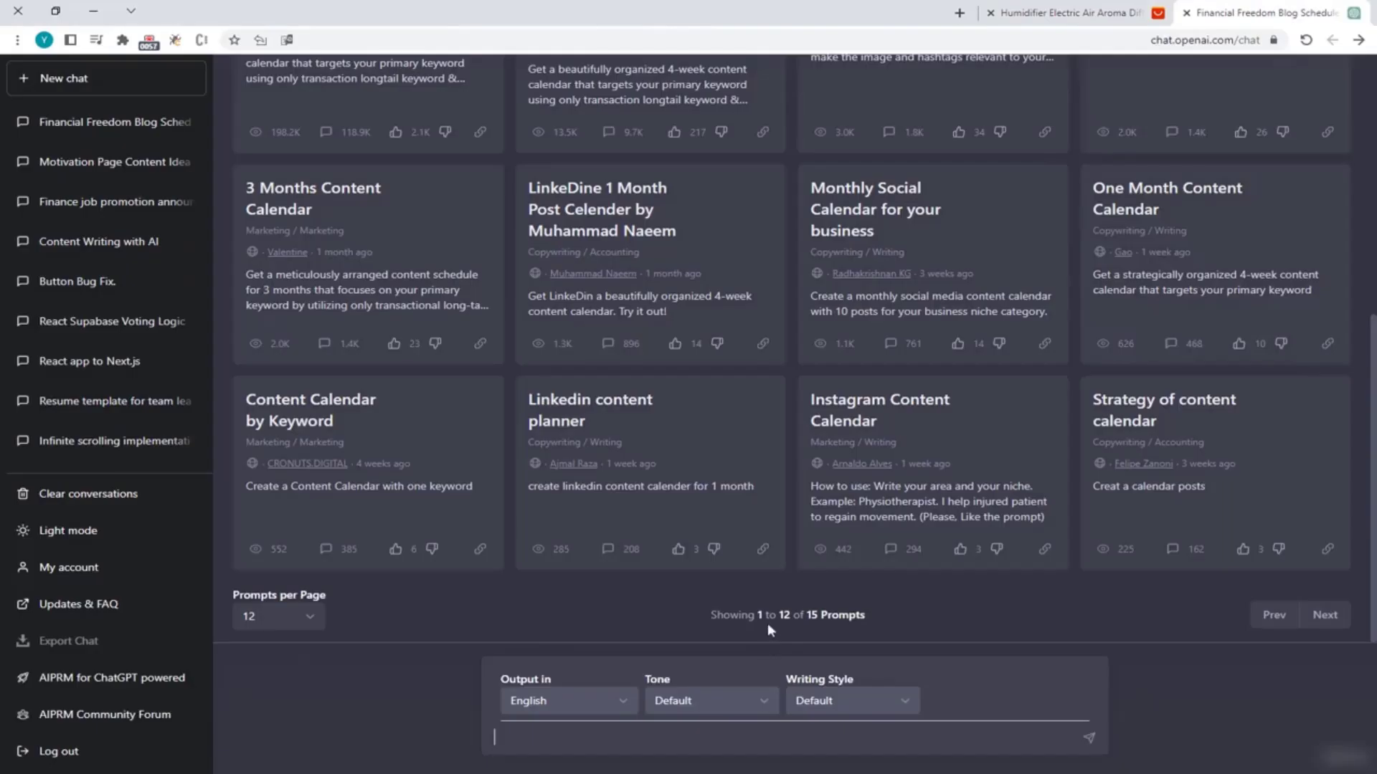
{"action": "type", "text": "Write me "}
{"action": "type", "text": "a selling"}
{"action": "type", "text": ", eyq"}
{"action": "key", "text": "BackSpace"}
{"action": "type", "text": "e cathing pro"}
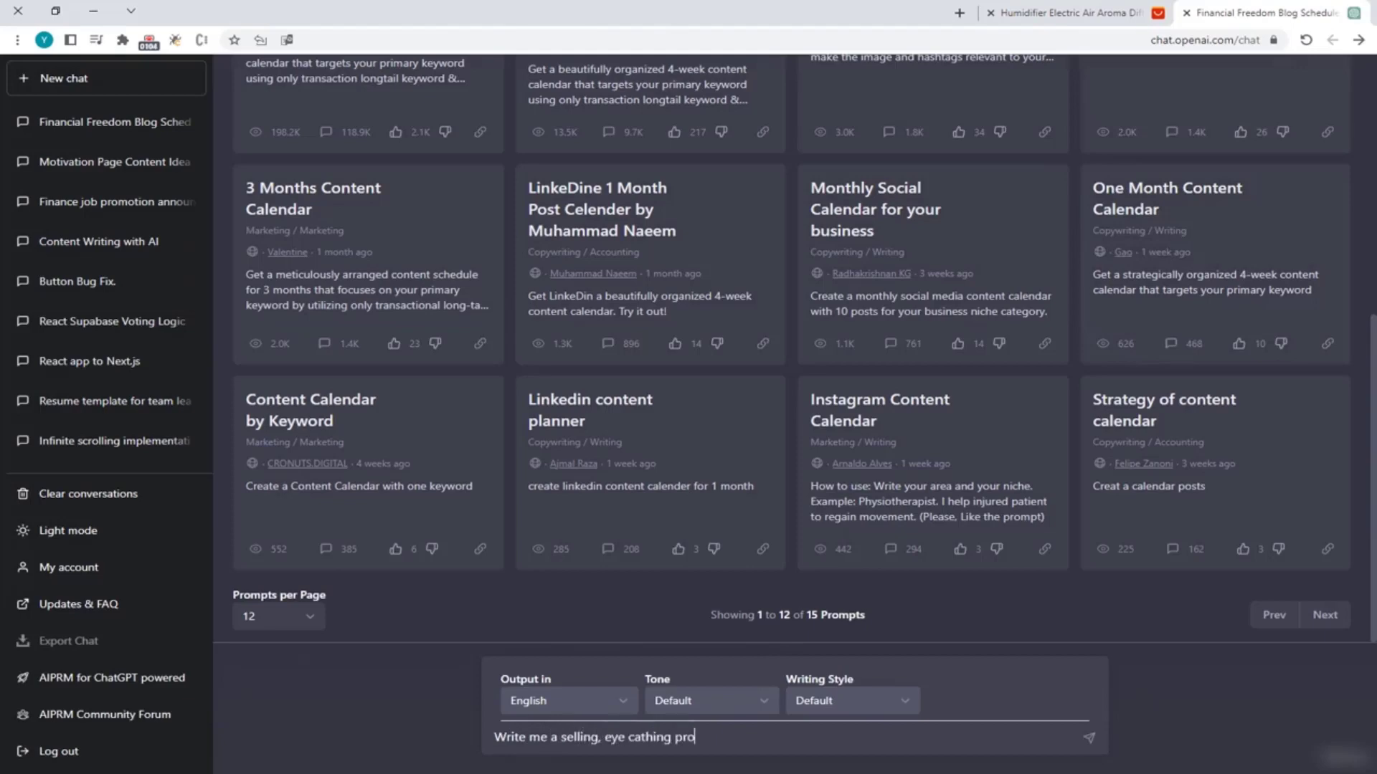
{"action": "type", "text": "duct title"}
{"action": "left_click", "coordinate": [651, 737]}
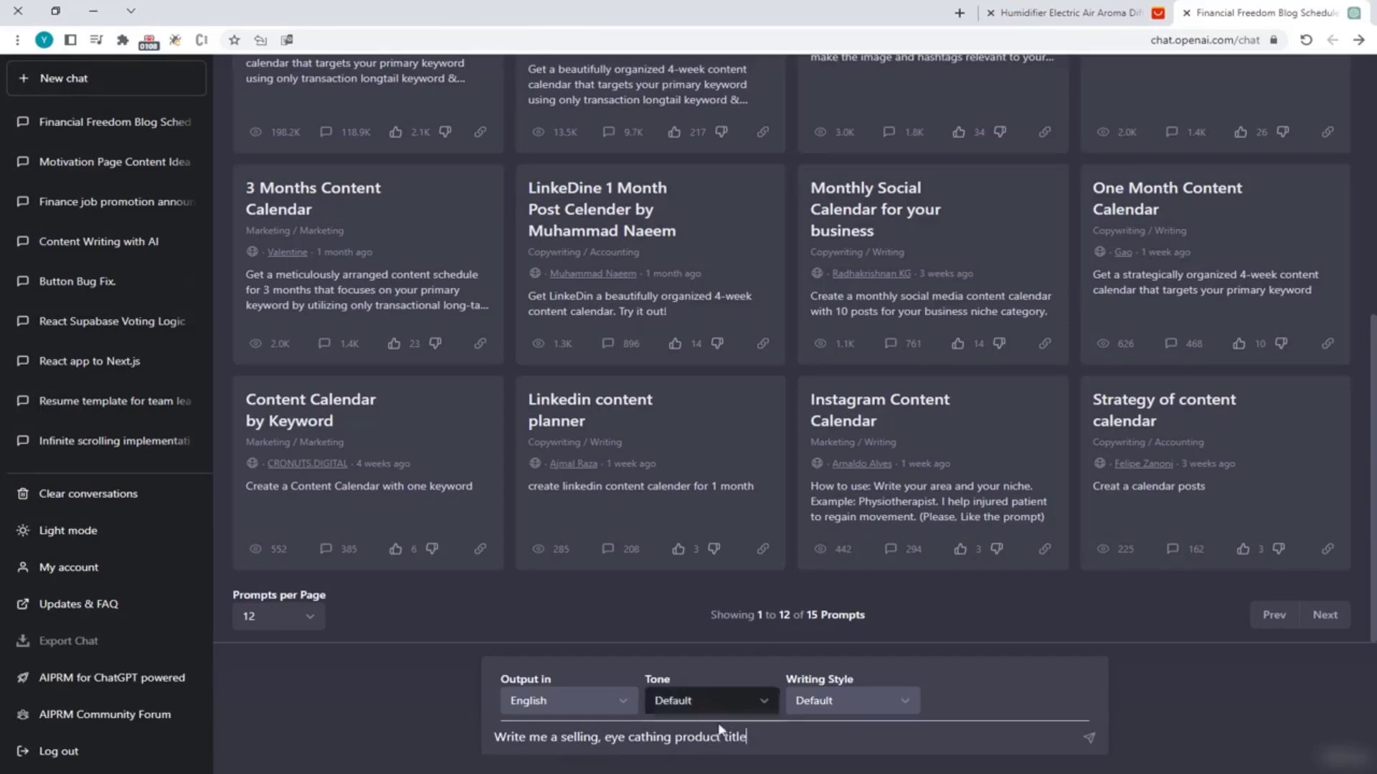
{"action": "type", "text": "ct title "}
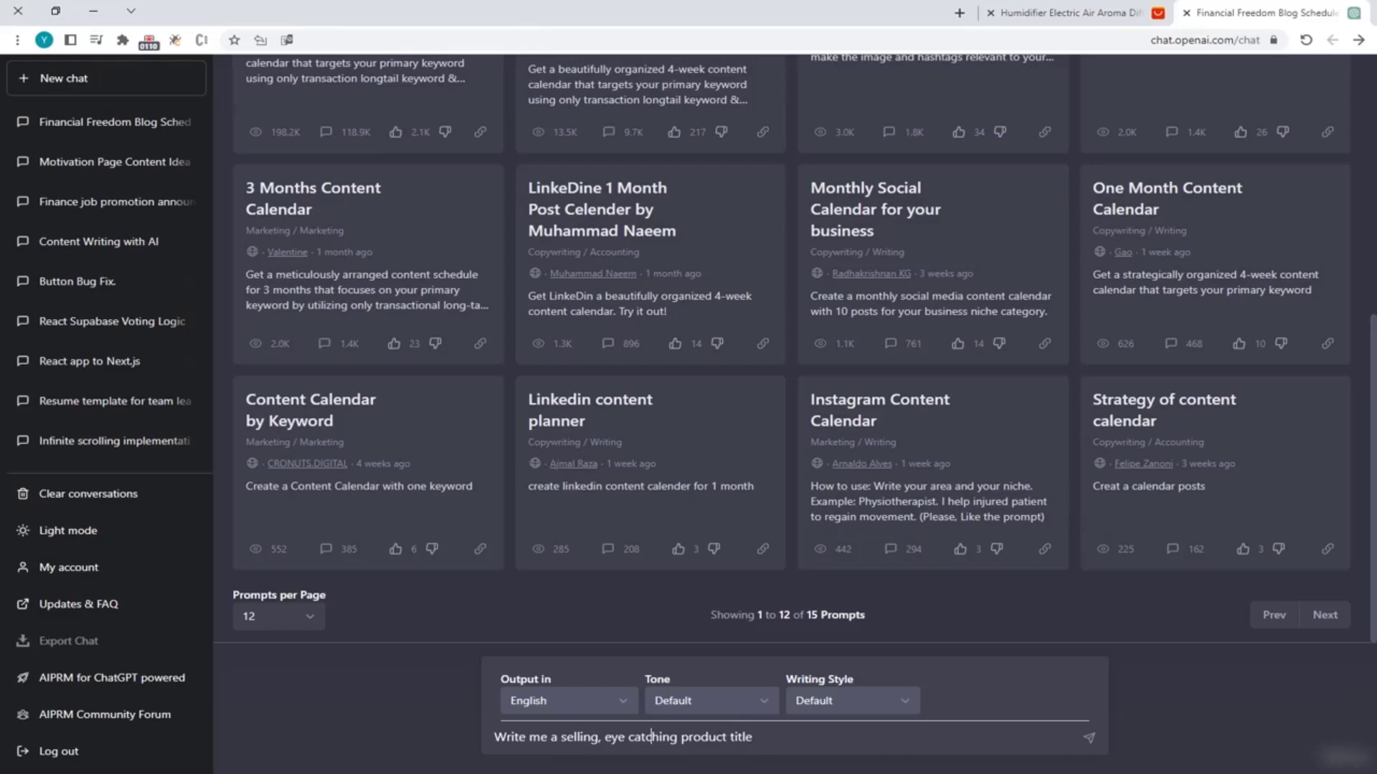
{"action": "type", "text": "for thi"}
{"action": "type", "text": "s product:"}
{"action": "type", "text": " \""}
{"action": "type", "text": "Humidifier Electric Air Aroma Diffuser Wood Ultrasonic 130ML Air Humidifier Essential Oil Aromatherapy Cool Mist Maker For Home"}
{"action": "type", "text": "\""}
{"action": "key", "text": "Return"}
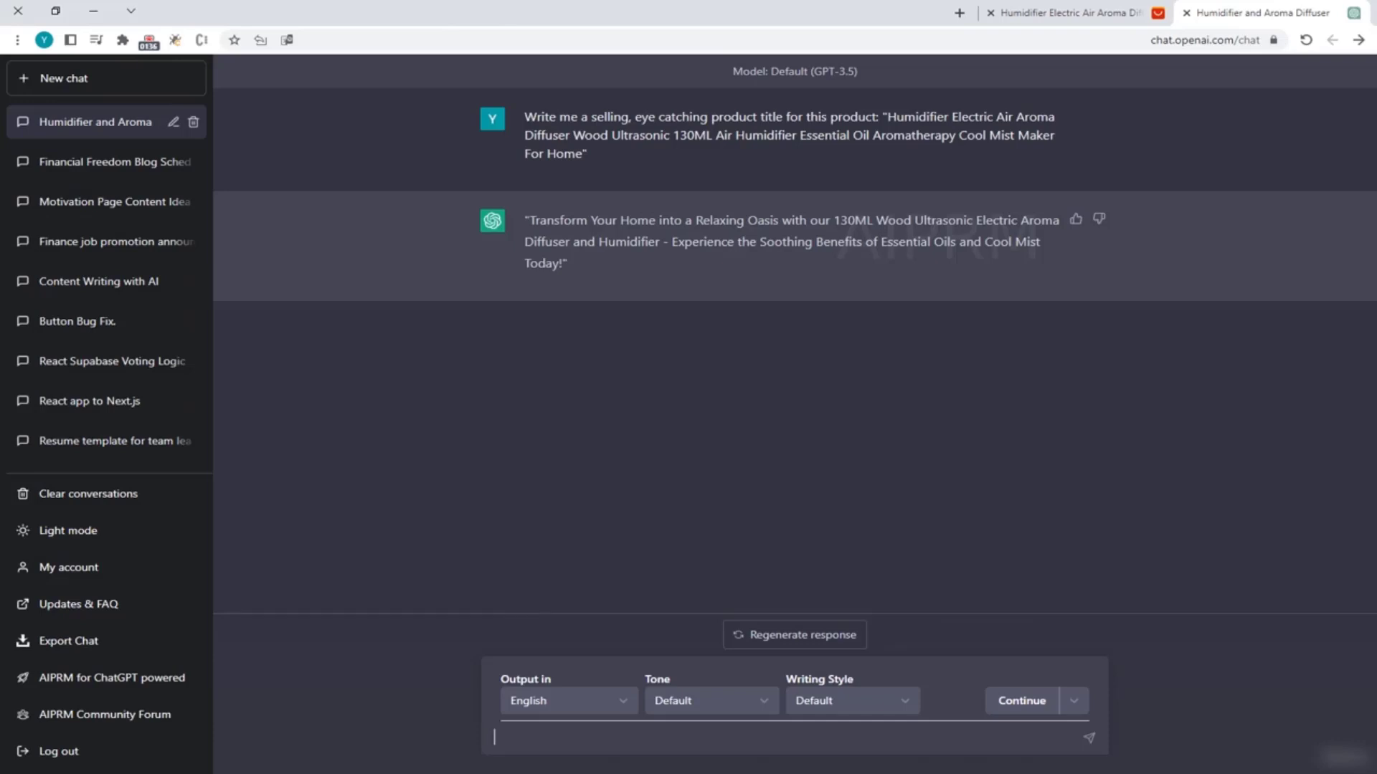
{"action": "type", "text": "W"}
{"action": "type", "text": "rite more"}
{"action": "type", "text": " examples, mak"}
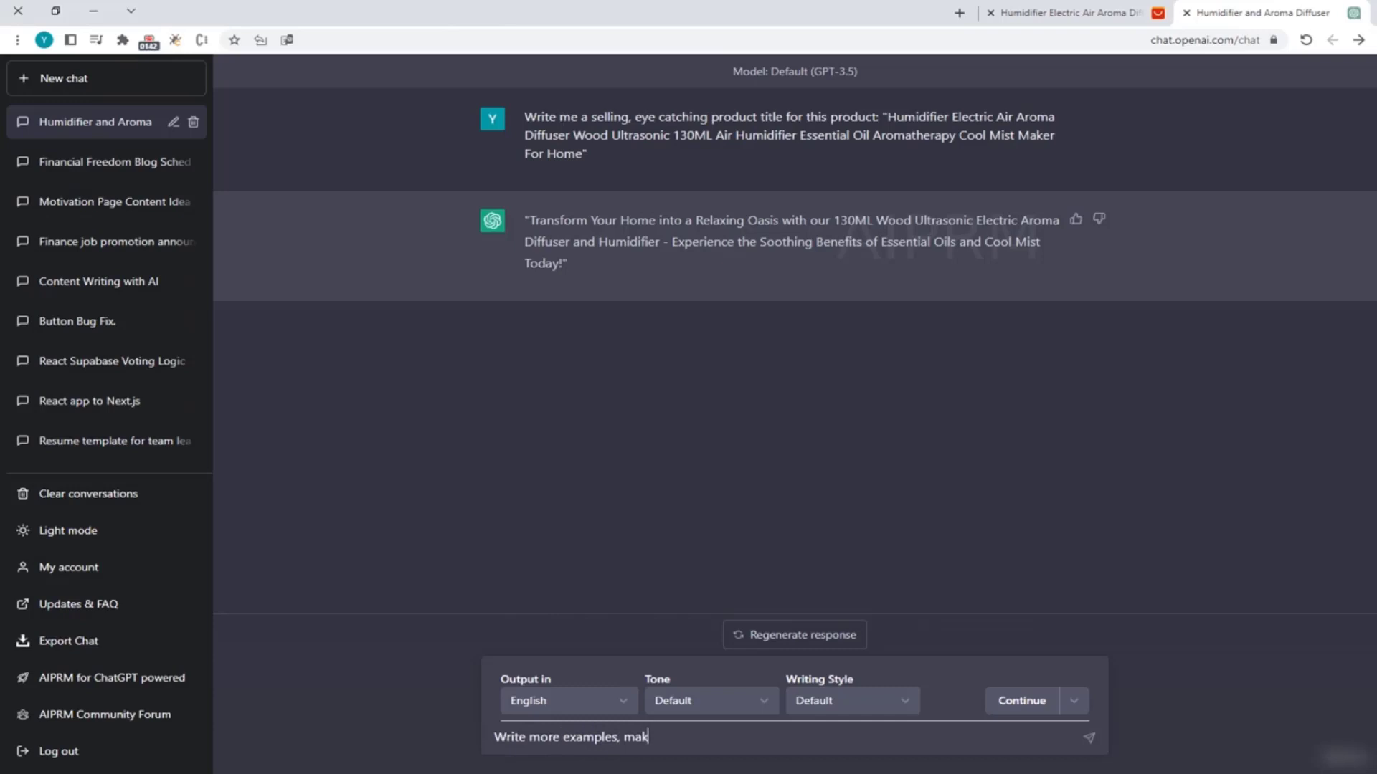
{"action": "type", "text": "e them"}
{"action": "type", "text": " shorter and "}
{"action": "type", "text": "more selling"}
Step: Send 'Write more examples, make them shorter and more selling' to ChatGPT
{"action": "key", "text": "Return"}
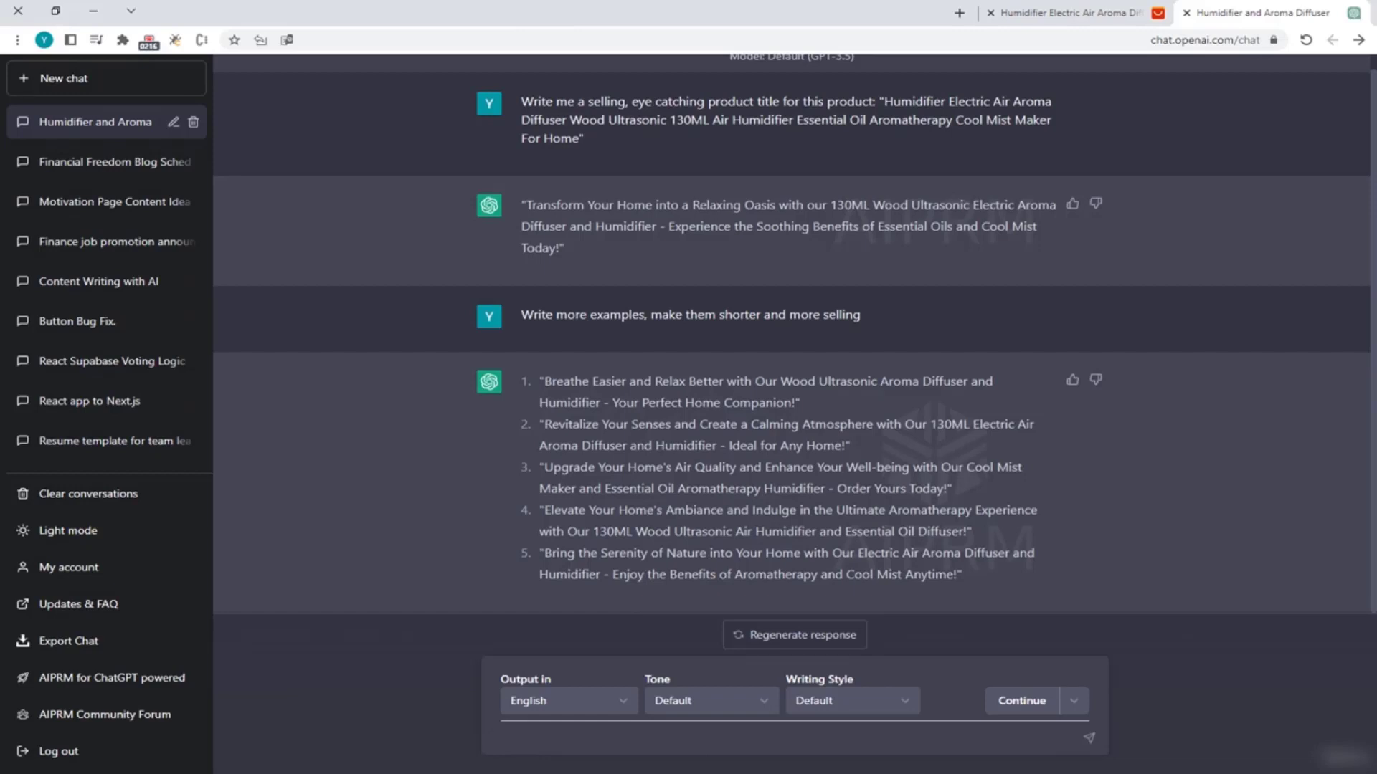
{"action": "type", "text": "M"}
Step: Send 'Write the title shorter, showing mainly the product without a description'
{"action": "key", "text": "BackSpace"}
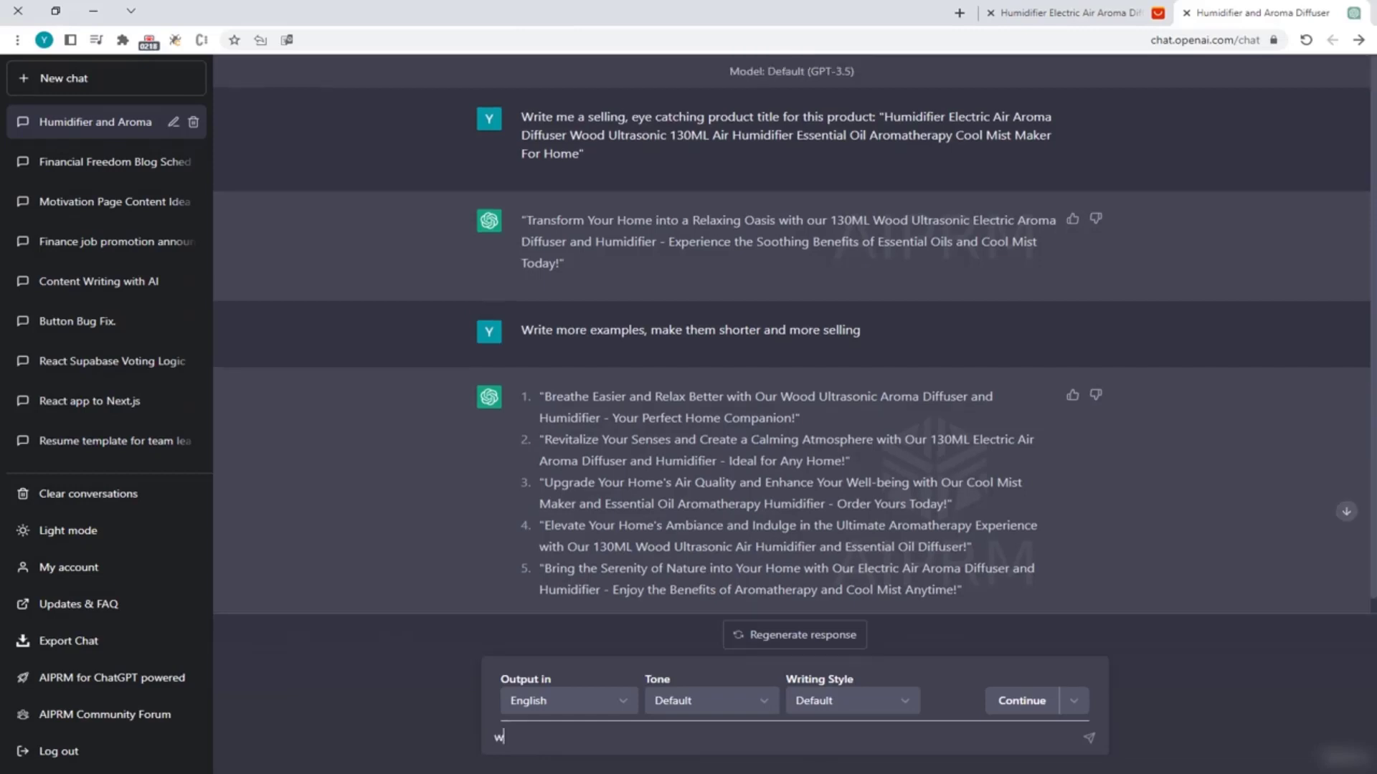
{"action": "type", "text": "Write the title "}
{"action": "type", "text": "shorter,"}
{"action": "type", "text": " showing "}
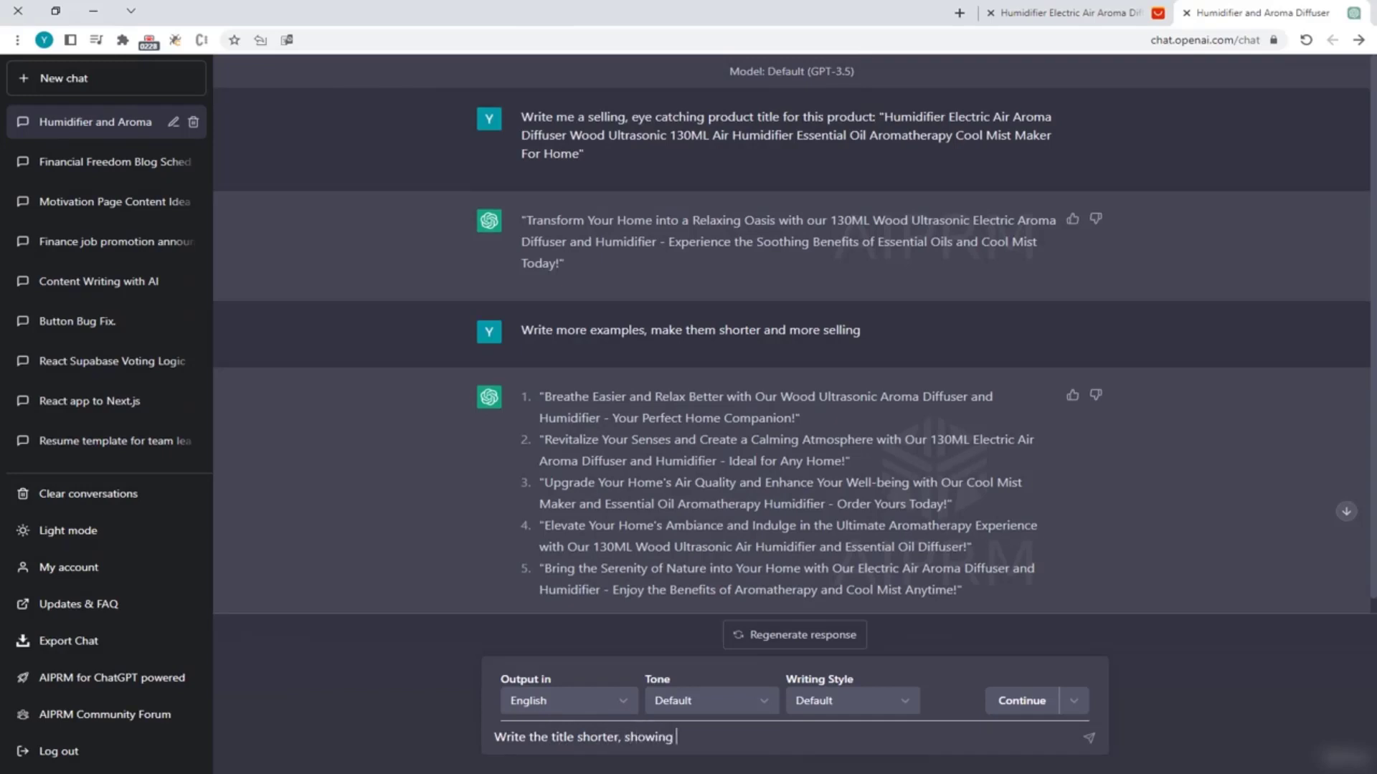
{"action": "type", "text": "mainly the product"}
{"action": "type", "text": " a"}
{"action": "key", "text": "BackSpace"}
{"action": "type", "text": "without a "}
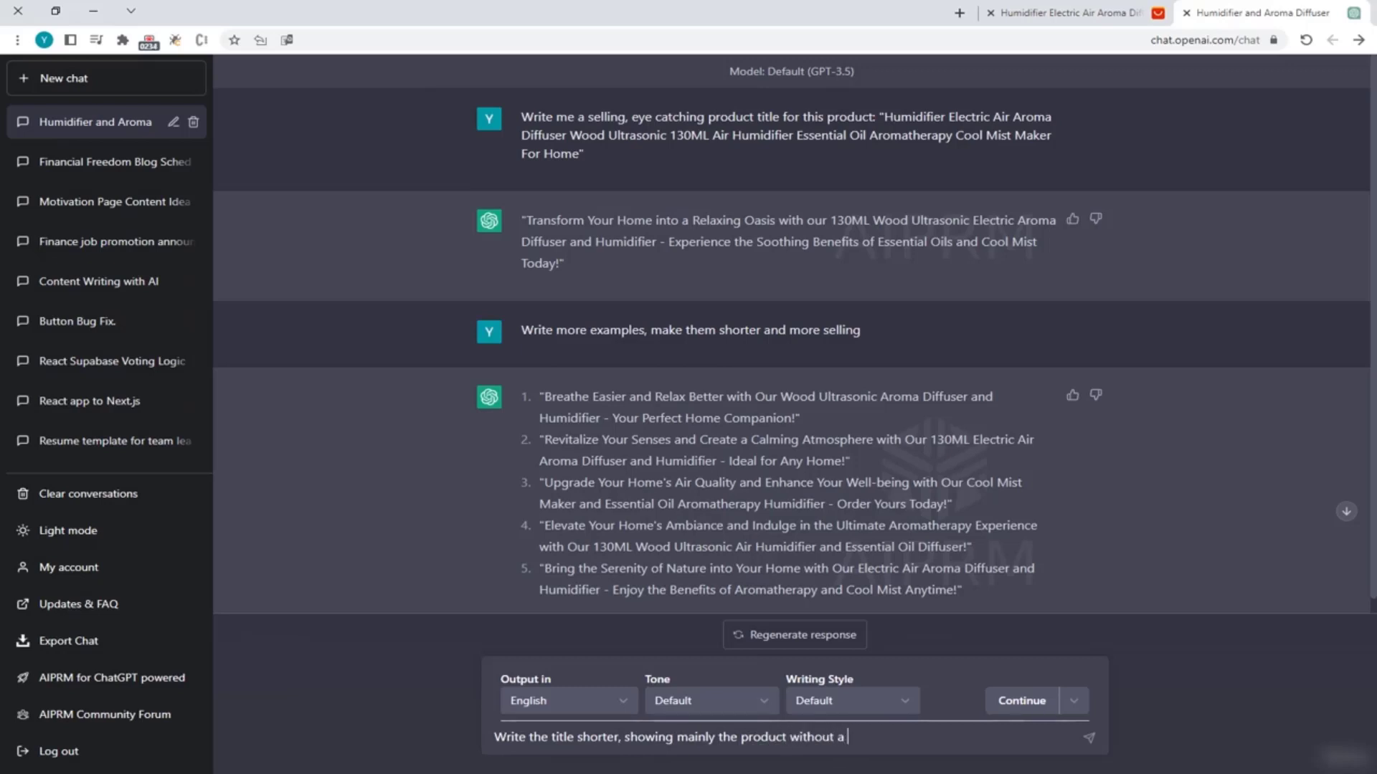
{"action": "type", "text": "description"}
{"action": "key", "text": "Return"}
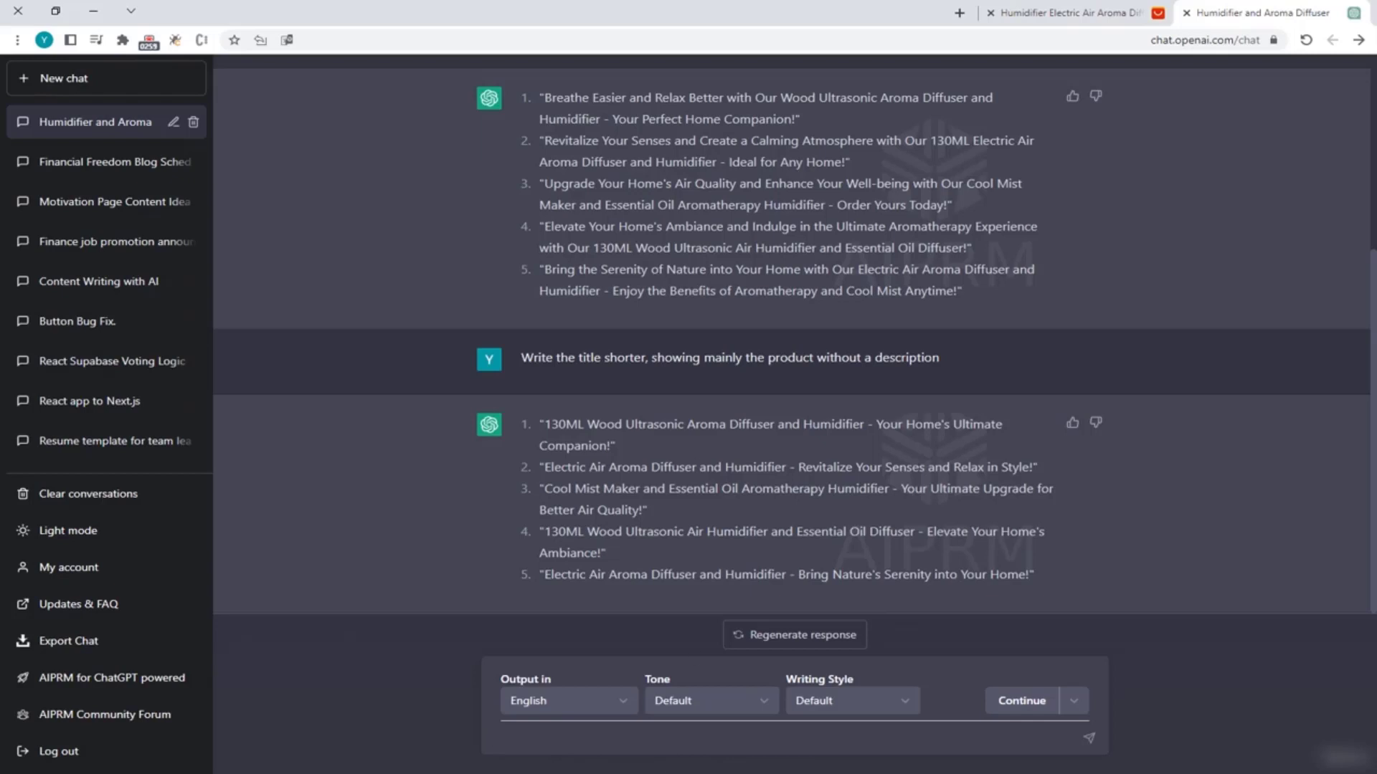
{"action": "type", "text": "Based on"}
{"action": "type", "text": " the firs"}
{"action": "type", "text": "t title, w"}
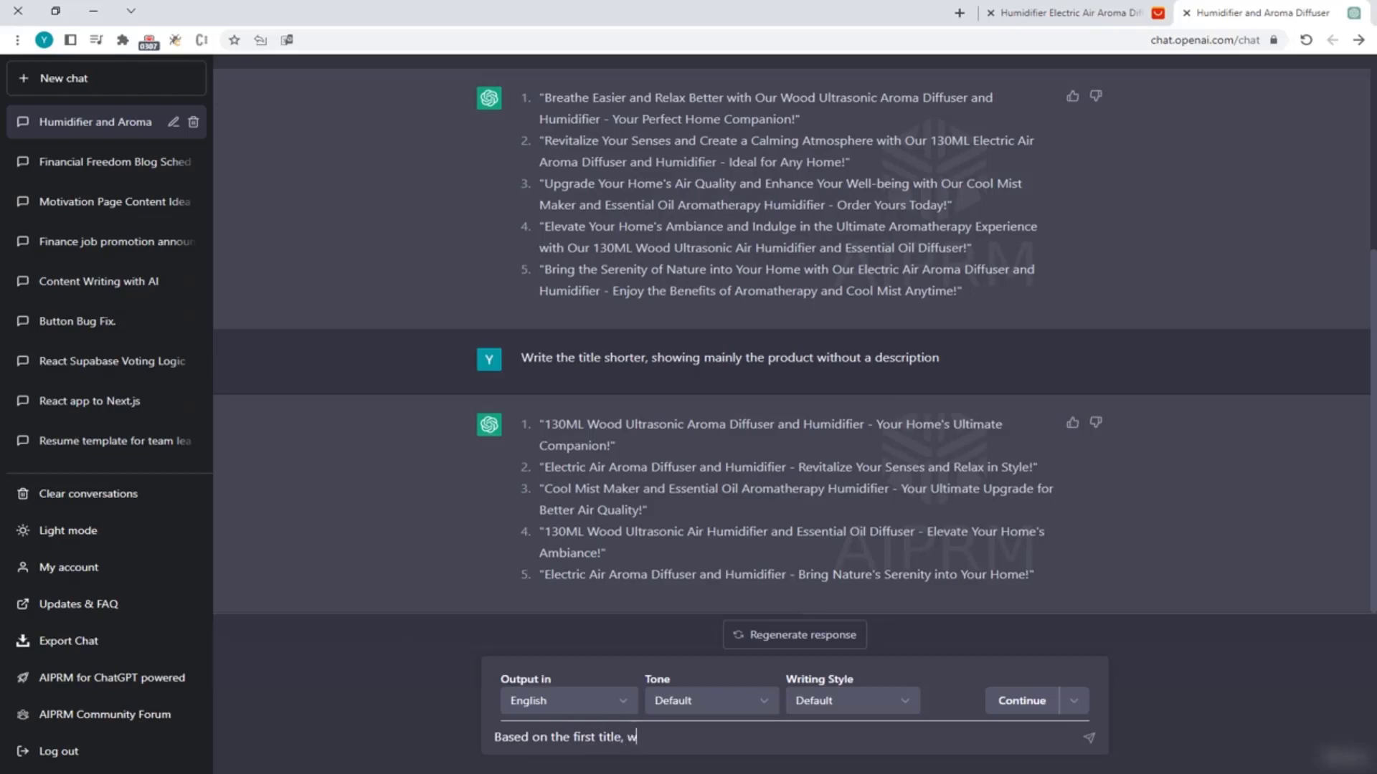
{"action": "type", "text": "rite"}
{"action": "type", "text": " me a pr"}
{"action": "type", "text": "ofessional"}
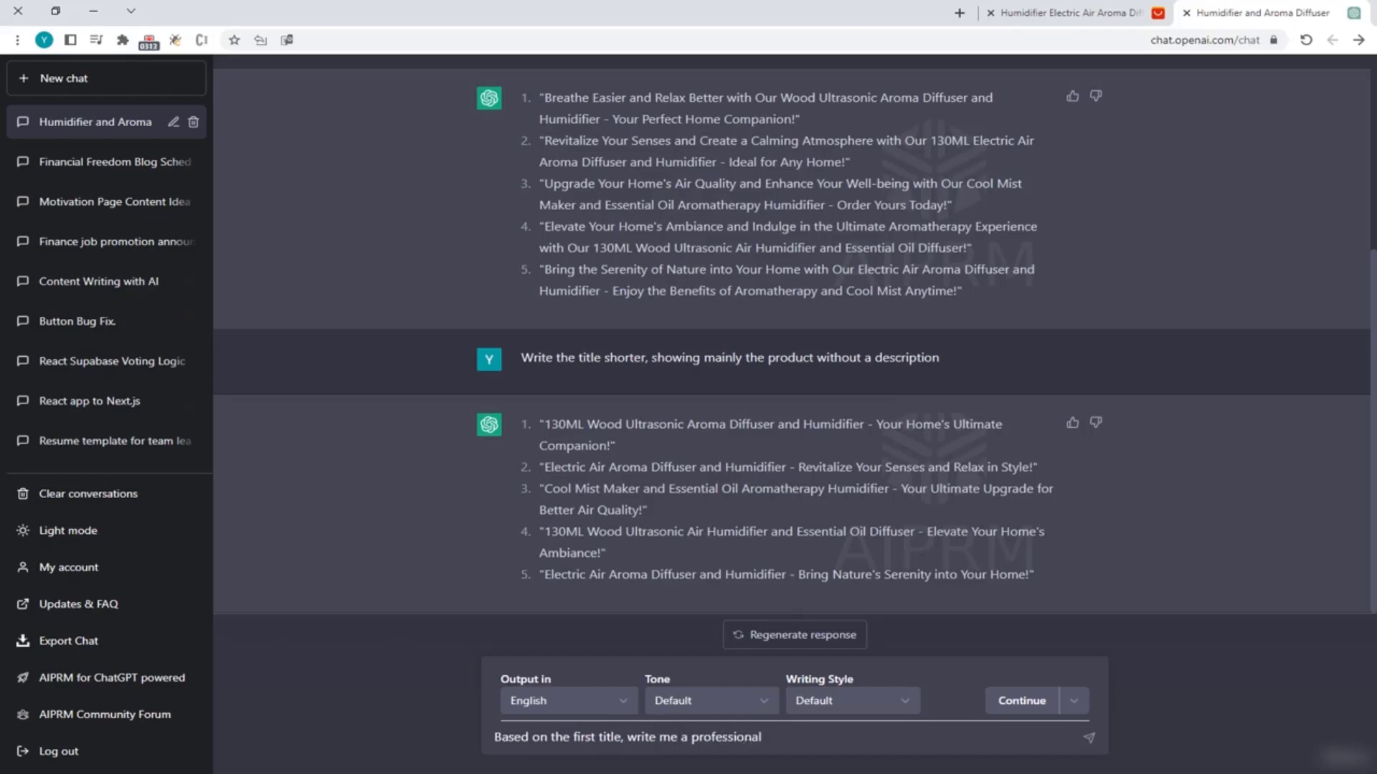
{"action": "type", "text": "eco"}
{"action": "type", "text": "mmerce prod"}
{"action": "type", "text": "uct descrti"}
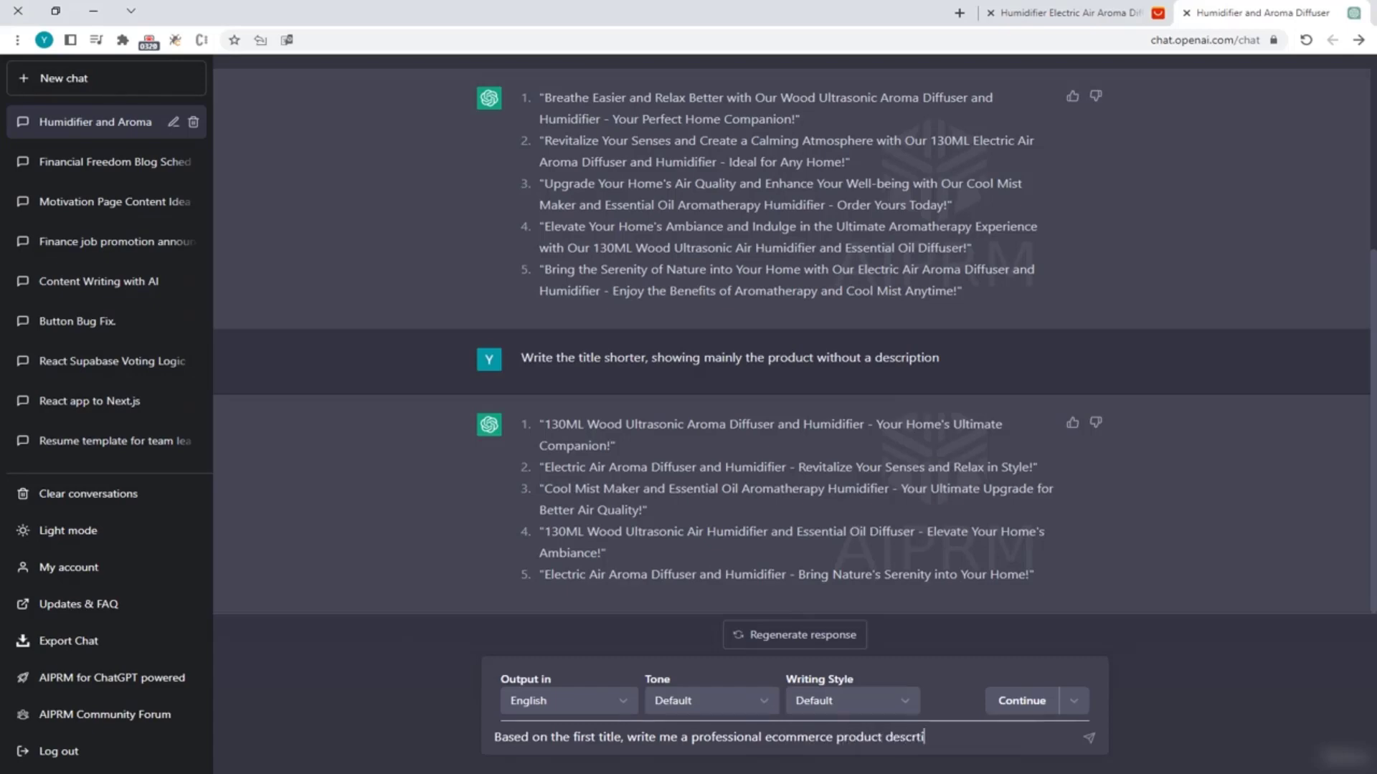
{"action": "type", "text": "ption. make i 120 w"}
{"action": "type", "text": "ord"}
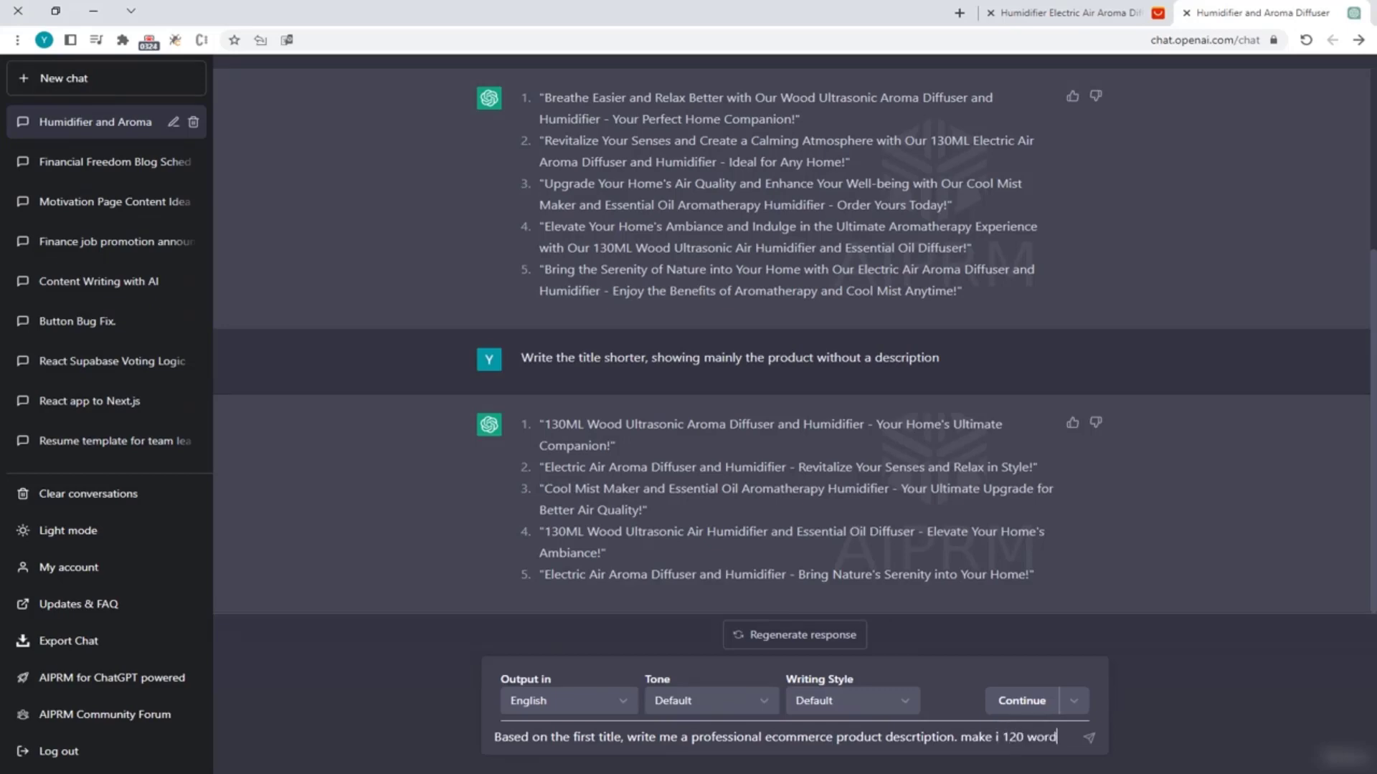
{"action": "type", "text": "s long"}
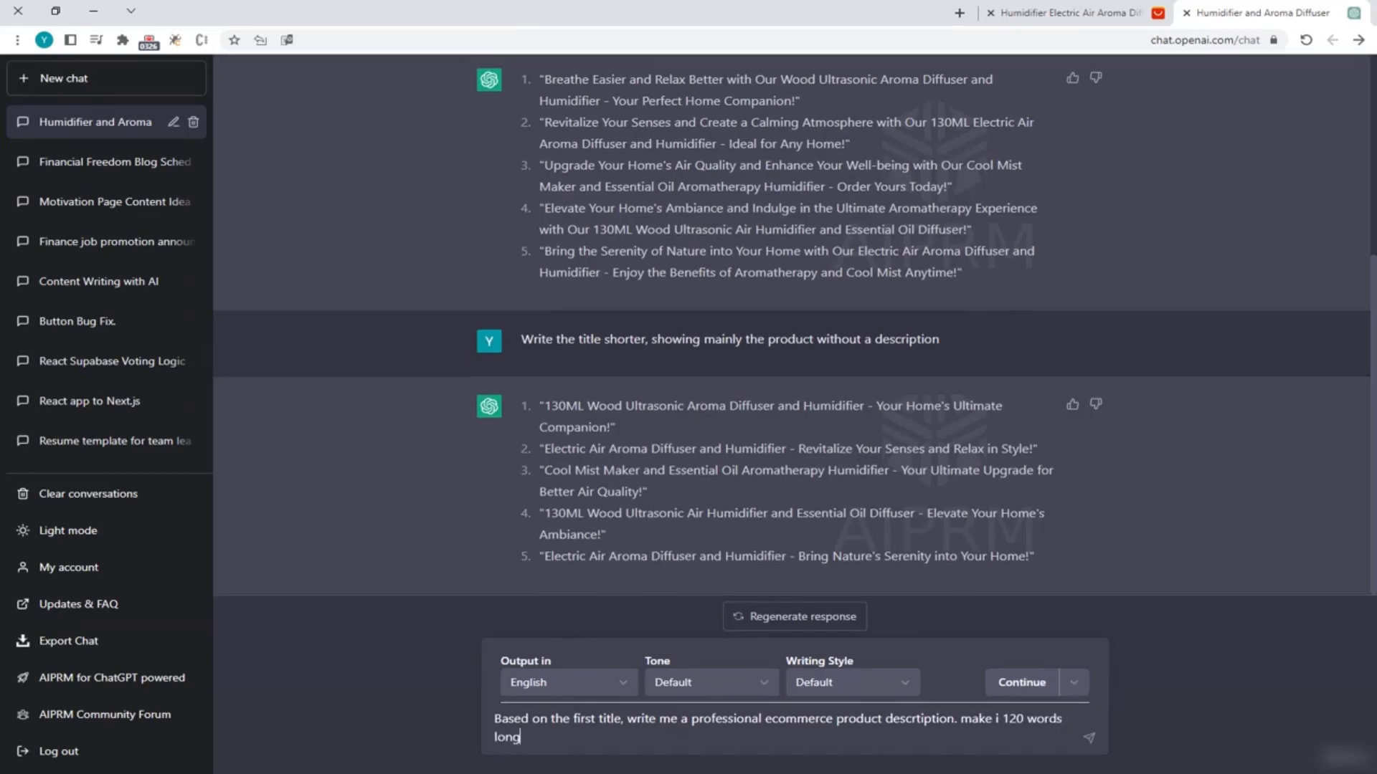
{"action": "type", "text": ", make it selling,"}
{"action": "type", "text": " show "}
{"action": "type", "text": "the ben"}
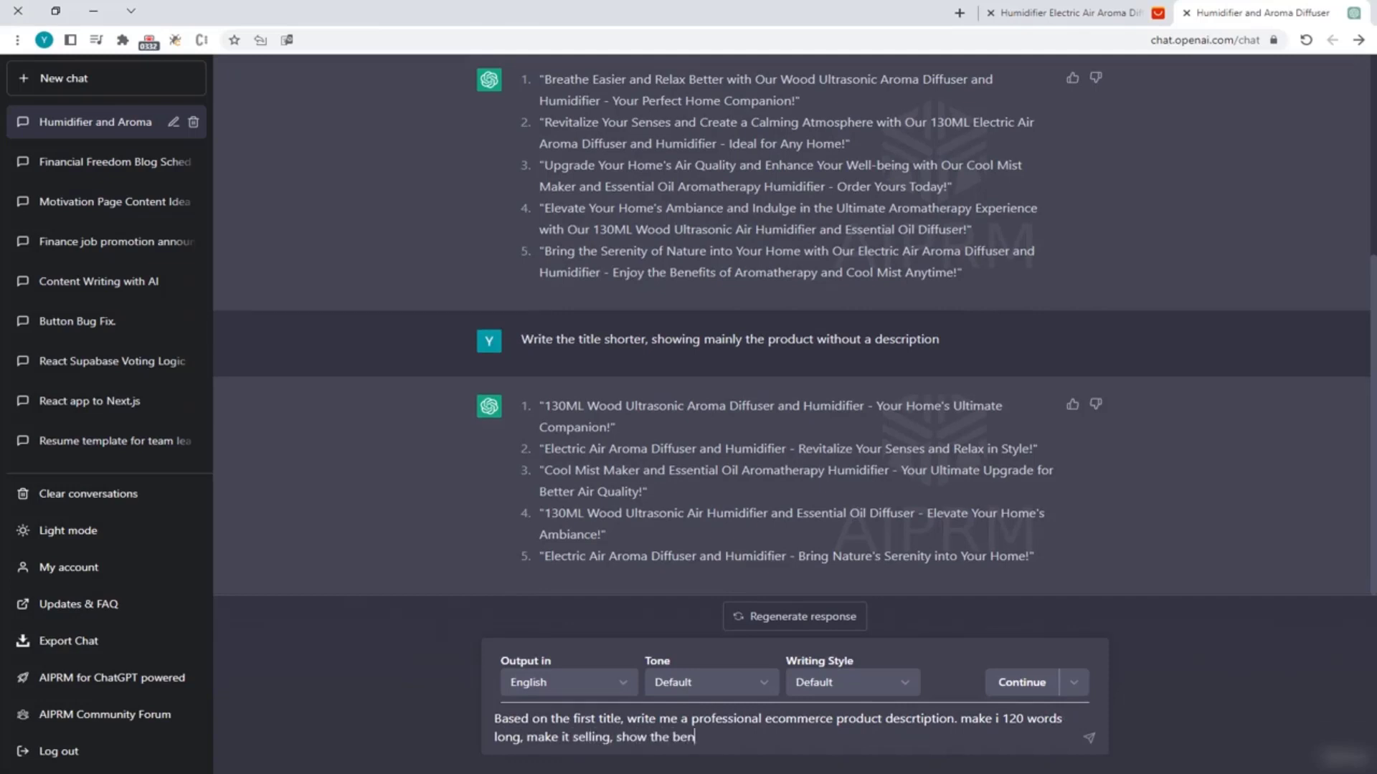
{"action": "type", "text": "efits of the product"}
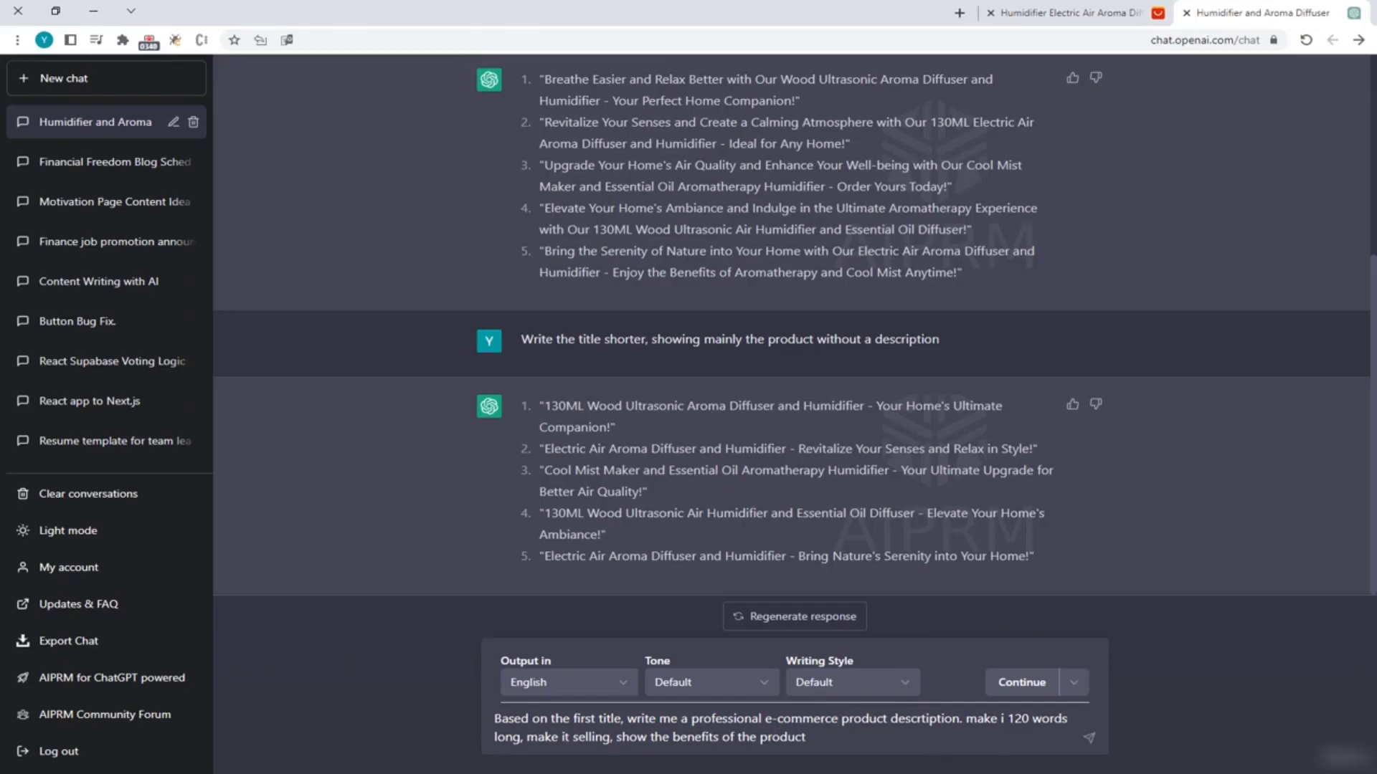
Step: Fix a misspelled word and send the 120-word benefit-focused description request for the first title
{"action": "double_click", "coordinate": [925, 719]}
{"action": "type", "text": "description,"}
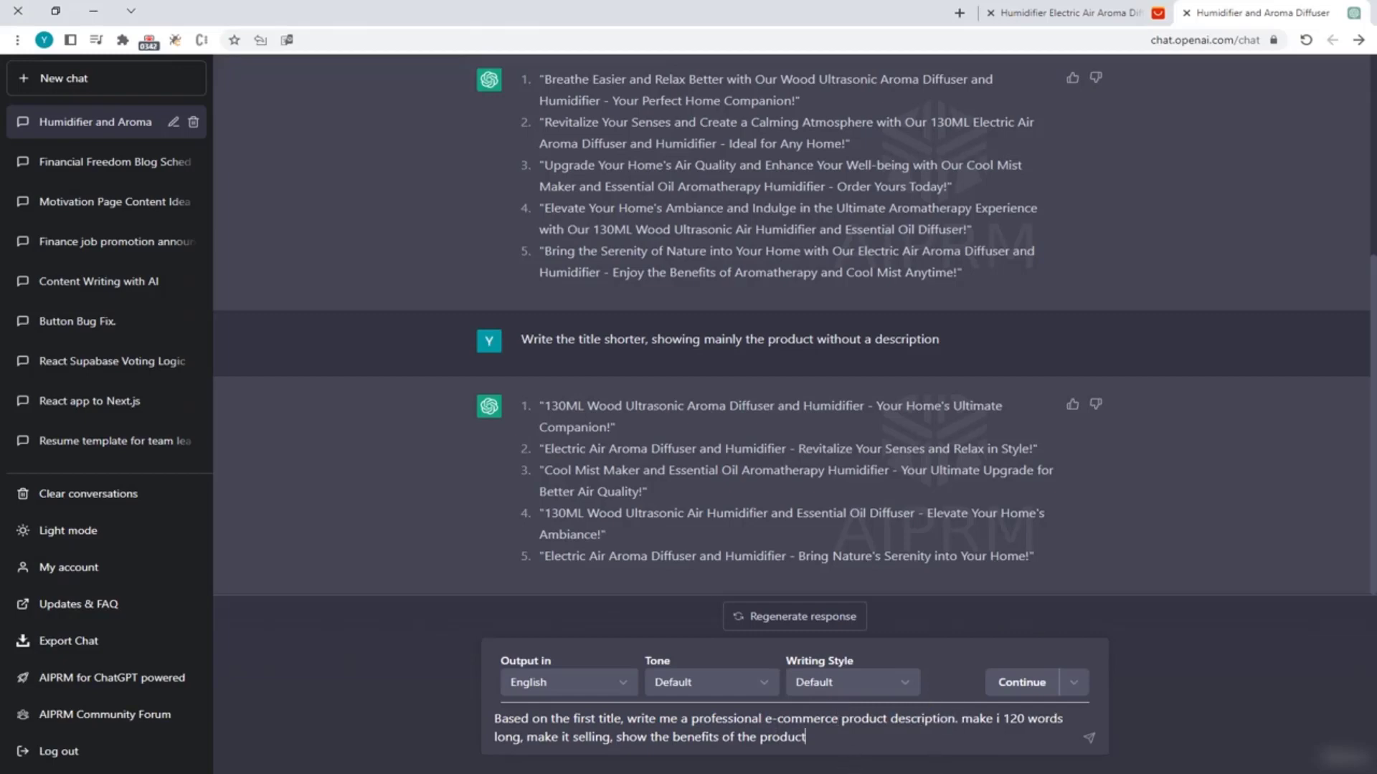
{"action": "key", "text": "Return"}
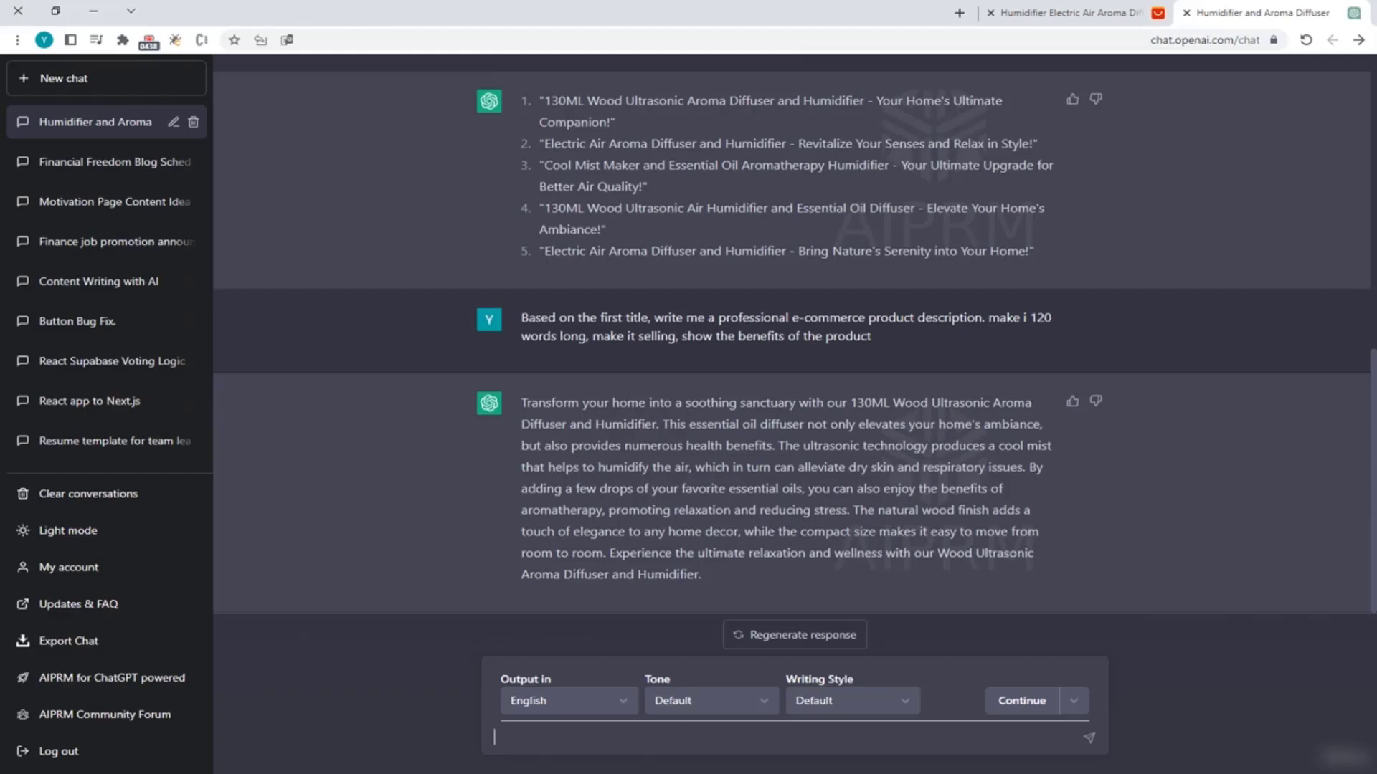
{"action": "type", "text": "Rewrite "}
{"action": "type", "text": "it in luxurt"}
{"action": "type", "text": " y style "}
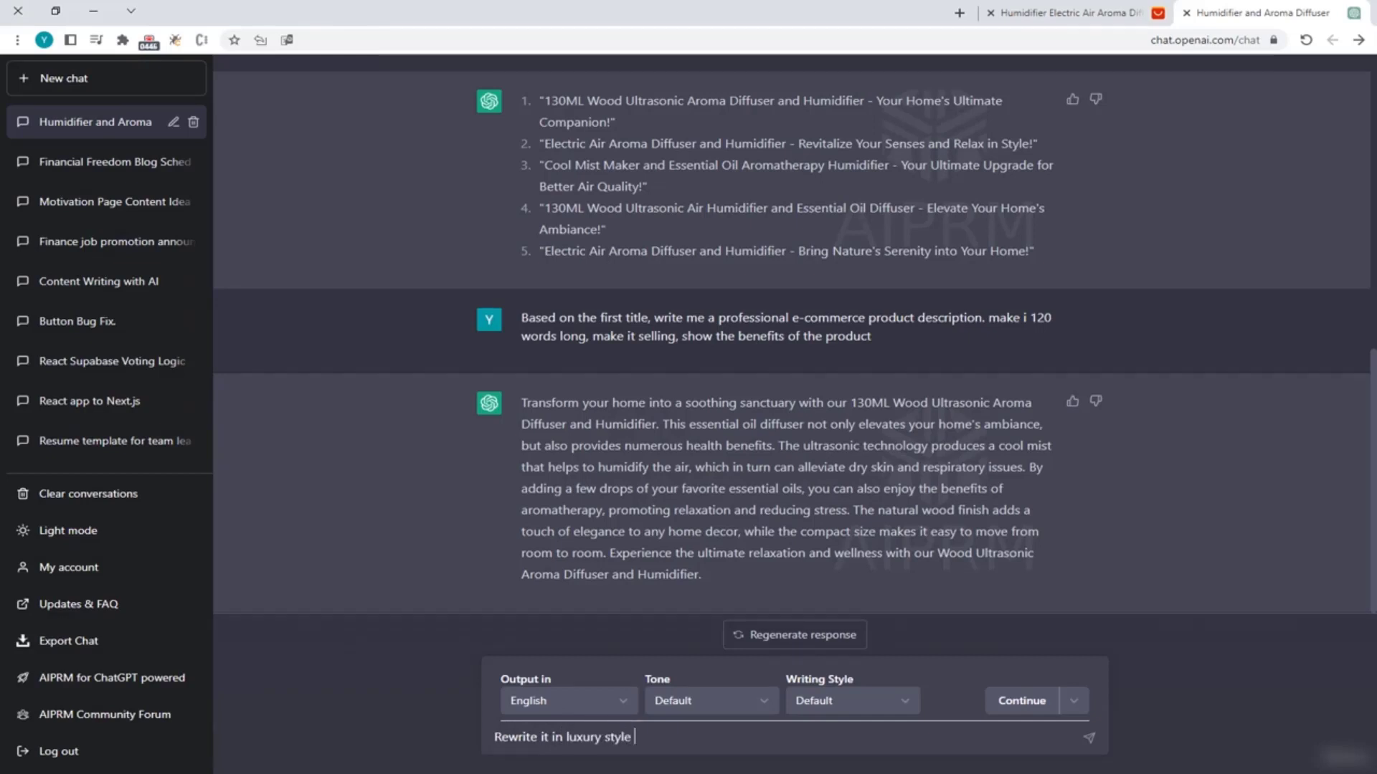
{"action": "type", "text": "and tone"}
{"action": "type", "text": ", like "}
{"action": "type", "text": "ots"}
Step: Type 'Rewrite it in luxury style and tone, like its a product for rich people', fixing a typo
{"action": "key", "text": "BackSpace"}
{"action": "key", "text": "BackSpace"}
{"action": "key", "text": "BackSpace"}
{"action": "type", "text": "its a prod"}
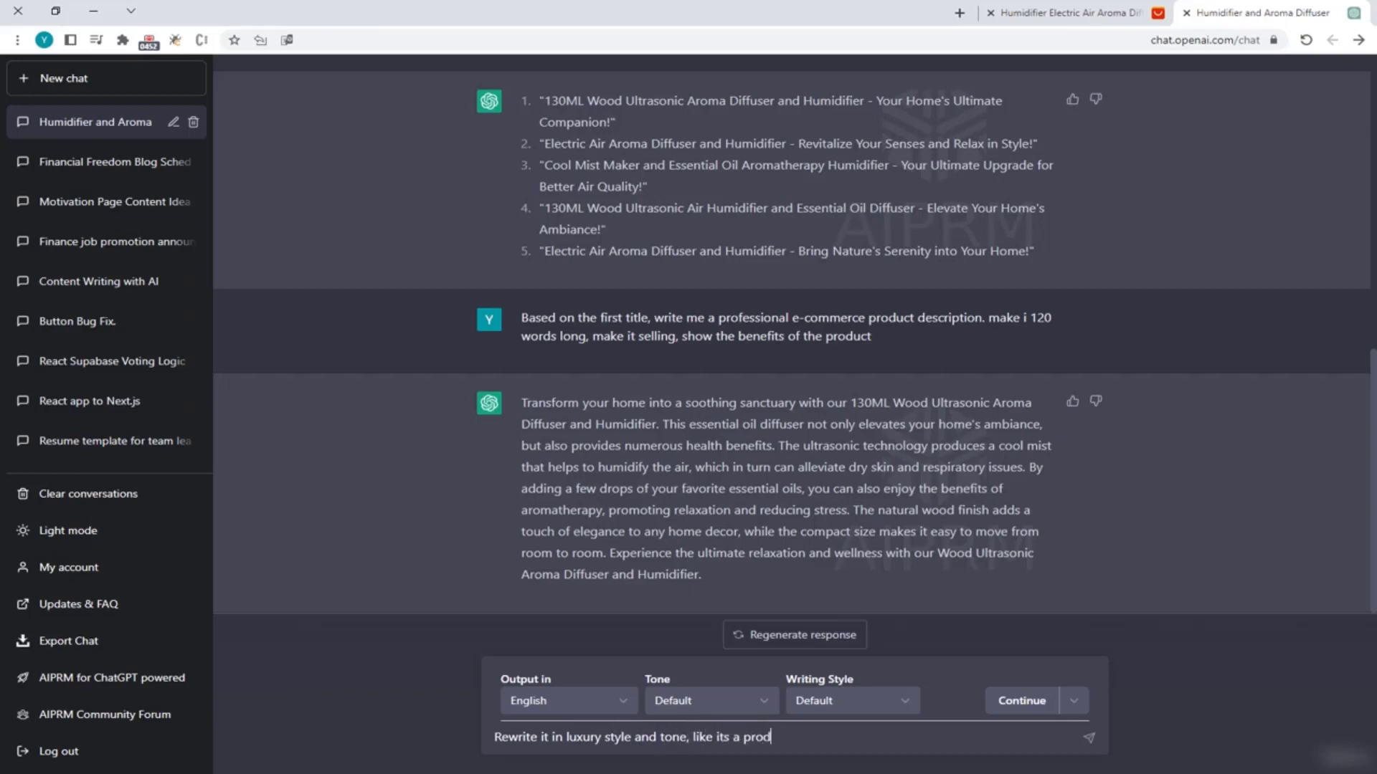
{"action": "type", "text": "uct for ri"}
{"action": "type", "text": "ch people"}
Step: Send the luxury rewrite prompt and let ChatGPT generate the opulent diffuser description
{"action": "key", "text": "Return"}
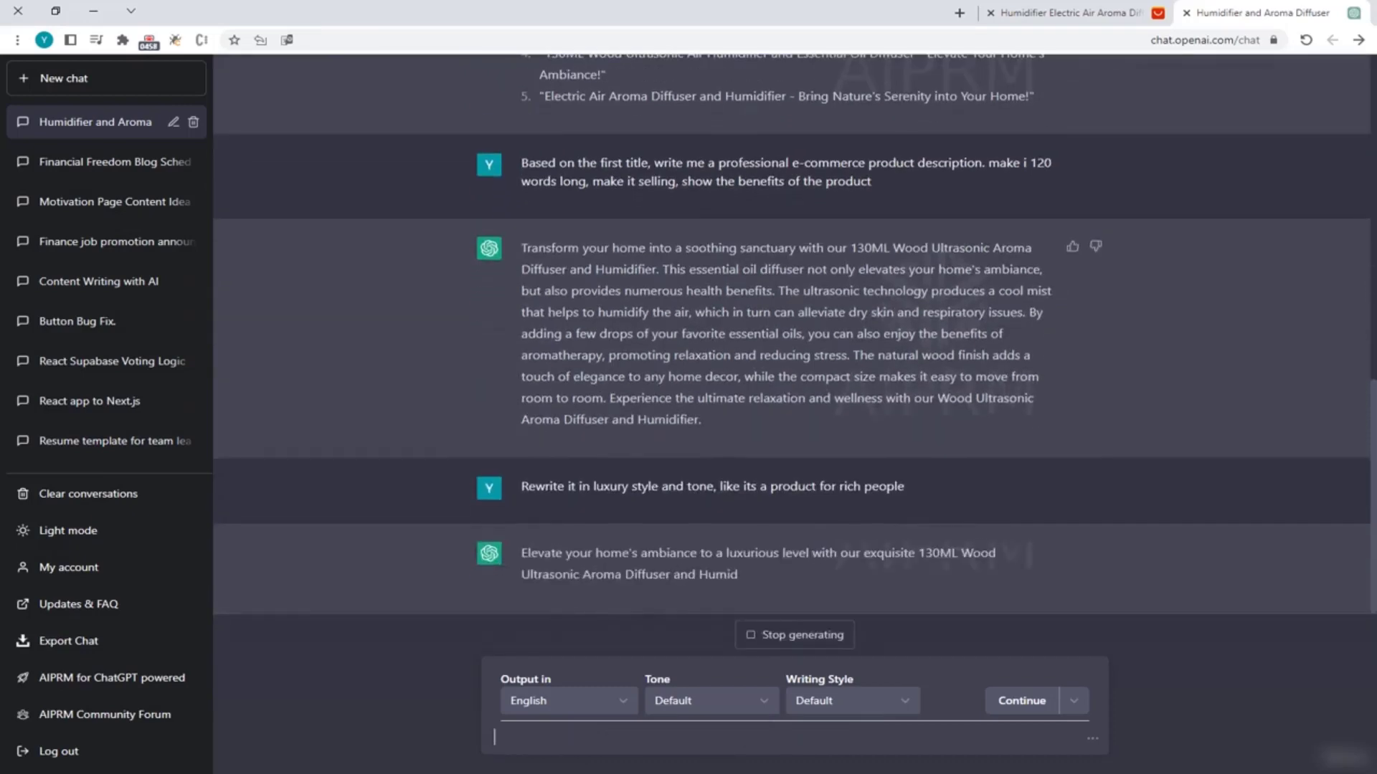